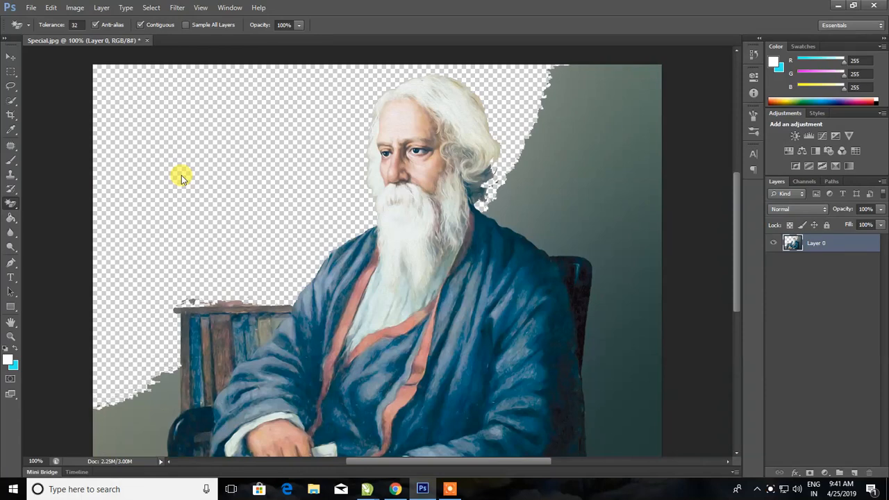
Erase the grey background beside the figure's head and chair and below the bookshelf's outer side with the Magic Eraser
left_click(584, 191)
scroll(620, 276, "down", 2)
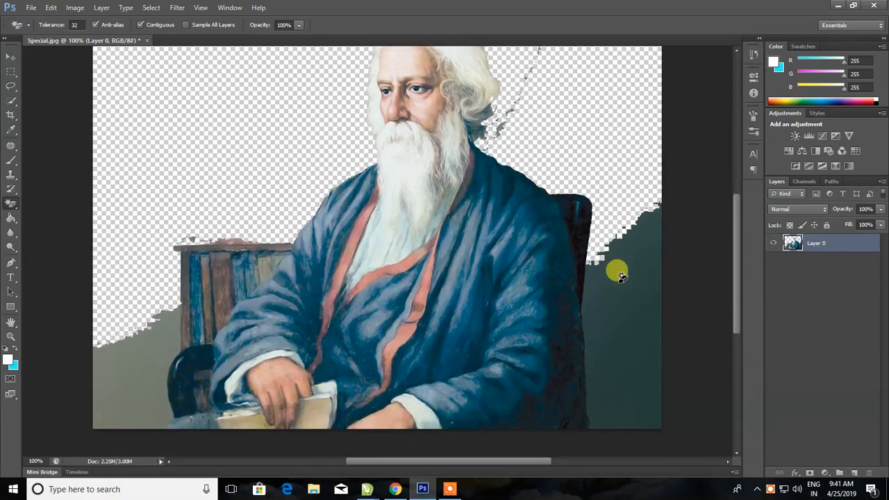
scroll(622, 277, "down", 2)
left_click(623, 278)
key("ctrl+z")
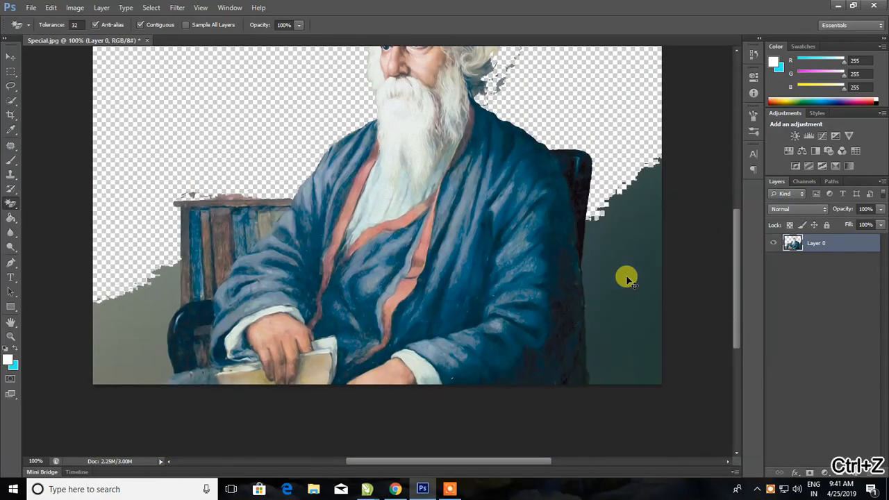
left_click(163, 350)
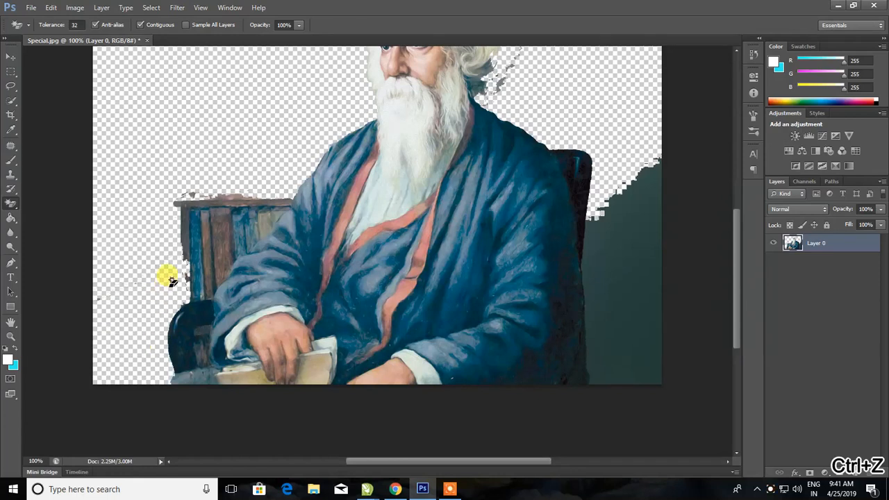
Set the Brush tool to Clear mode and remove the leftover background fragments along the top of the bookshelf
left_click(10, 159)
left_click(134, 25)
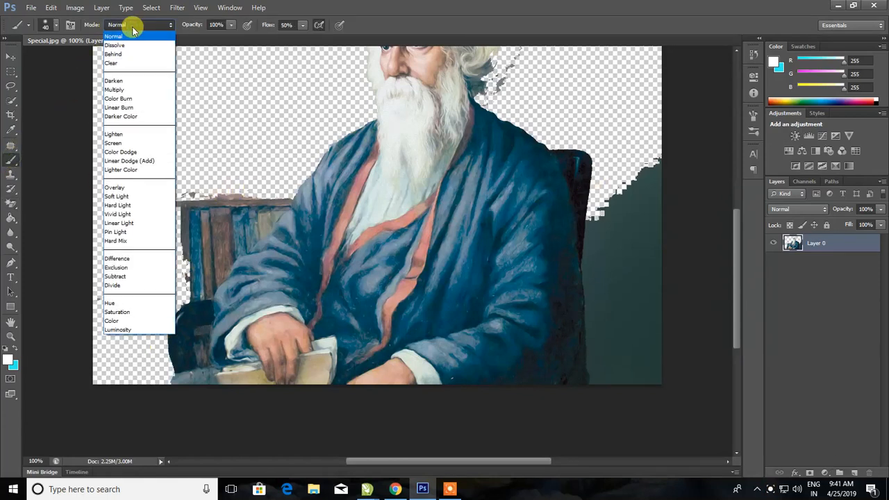
left_click(115, 63)
mouse_move(237, 171)
left_mouse_down()
mouse_move(244, 180)
mouse_move(235, 187)
mouse_move(182, 187)
left_mouse_up()
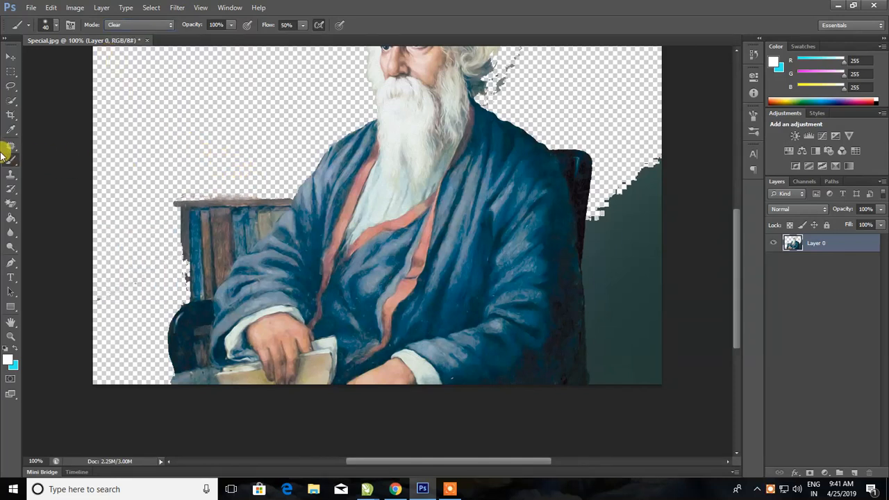
Erase most of the dark background beside the chair and the leftover fragments near the hair with a 30 px Eraser
left_click(22, 205)
left_click(57, 201)
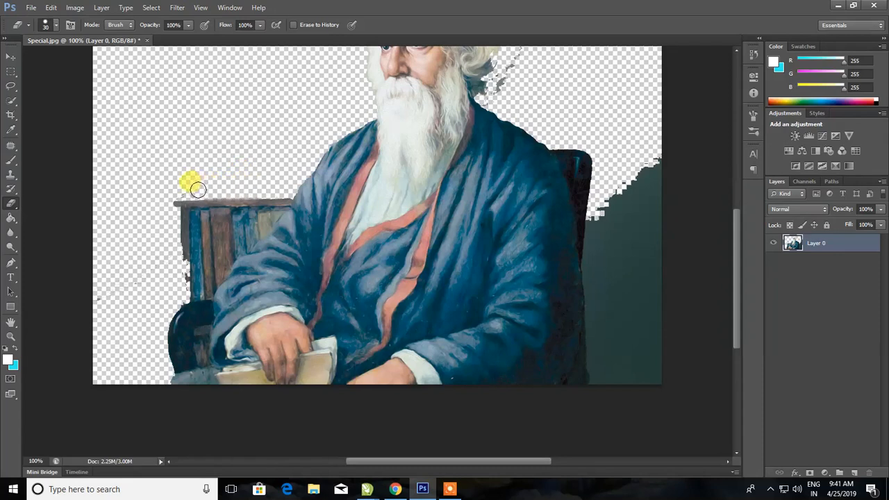
mouse_move(603, 202)
left_mouse_down()
mouse_move(591, 205)
mouse_move(595, 260)
mouse_move(642, 234)
mouse_move(622, 224)
left_mouse_up()
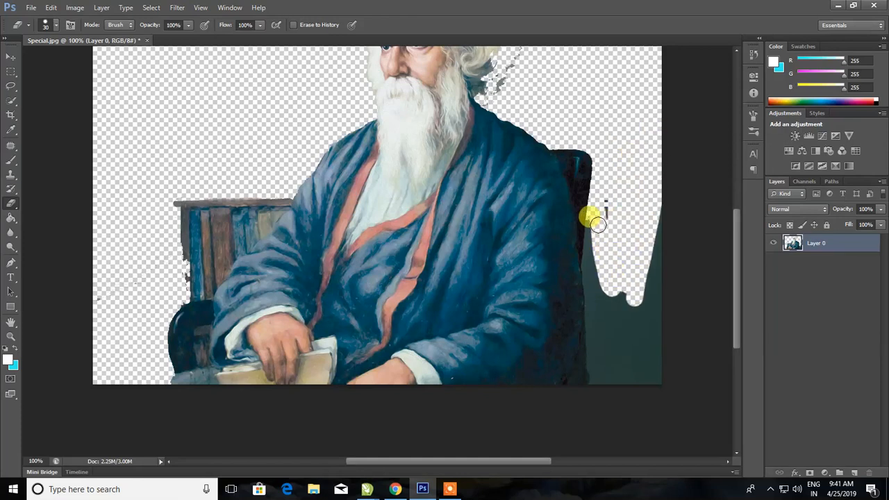
mouse_move(600, 262)
left_mouse_down()
mouse_move(601, 384)
mouse_move(660, 367)
left_mouse_up()
scroll(658, 230, "up", 5)
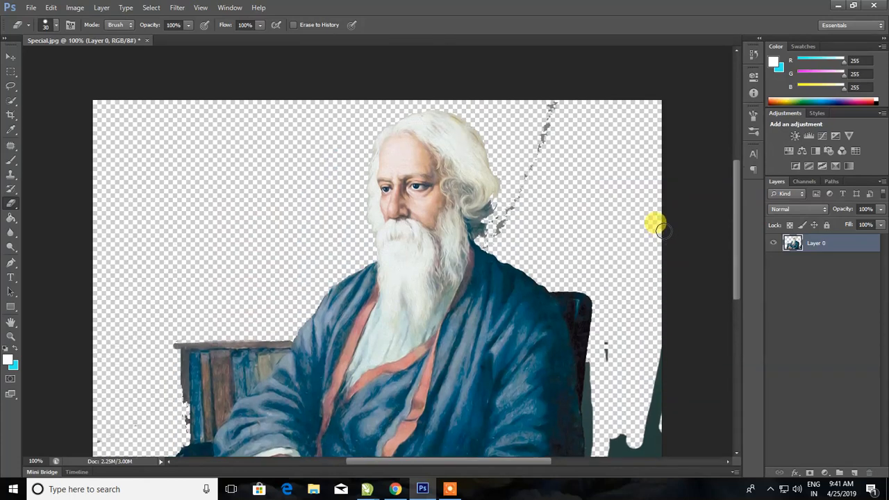
mouse_move(492, 214)
left_mouse_down()
mouse_move(498, 245)
mouse_move(486, 248)
mouse_move(497, 248)
mouse_move(519, 220)
mouse_move(507, 230)
mouse_move(519, 201)
mouse_move(536, 190)
mouse_move(551, 133)
mouse_move(544, 115)
mouse_move(529, 169)
mouse_move(492, 200)
mouse_move(568, 233)
mouse_move(634, 351)
mouse_move(613, 345)
mouse_move(612, 354)
mouse_move(674, 381)
mouse_move(667, 362)
mouse_move(656, 403)
mouse_move(639, 381)
mouse_move(650, 320)
mouse_move(655, 369)
mouse_move(642, 405)
mouse_move(614, 334)
mouse_move(630, 399)
mouse_move(614, 409)
mouse_move(632, 413)
mouse_move(612, 357)
left_mouse_up()
Trim the background strip along the chair's outer edge with the Eraser, then reduce the eraser size
scroll(524, 163, "down", 1)
scroll(631, 368, "down", 3)
key("ctrl+plus")
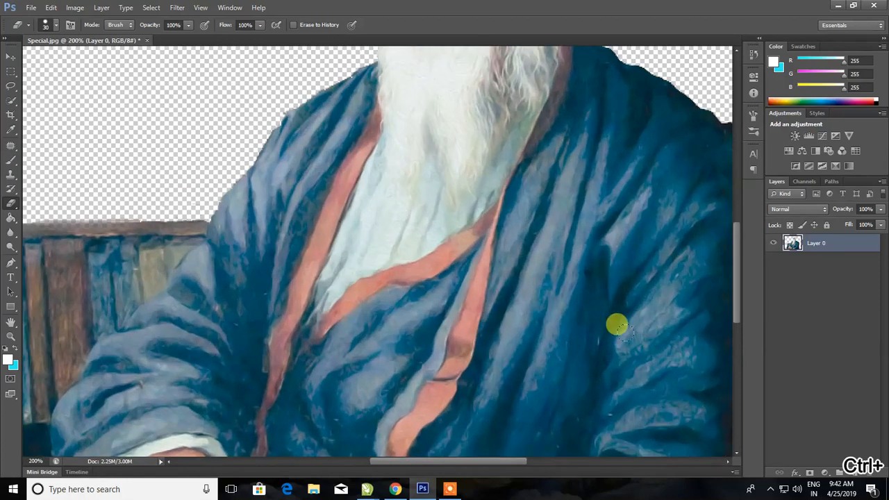
left_click_drag(504, 460, 582, 470)
scroll(465, 301, "down", 3)
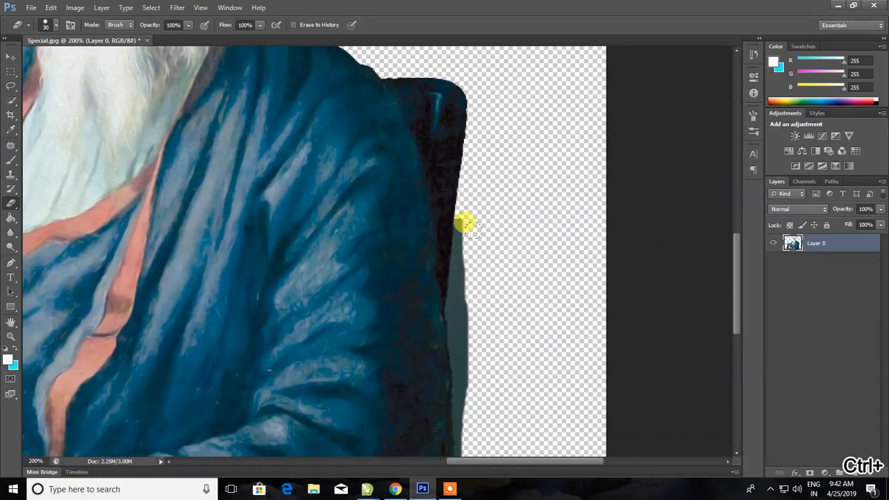
mouse_move(461, 296)
left_mouse_down()
mouse_move(458, 320)
mouse_move(471, 290)
mouse_move(467, 223)
mouse_move(456, 337)
mouse_move(458, 419)
left_mouse_up()
key("[")
left_click(11, 157)
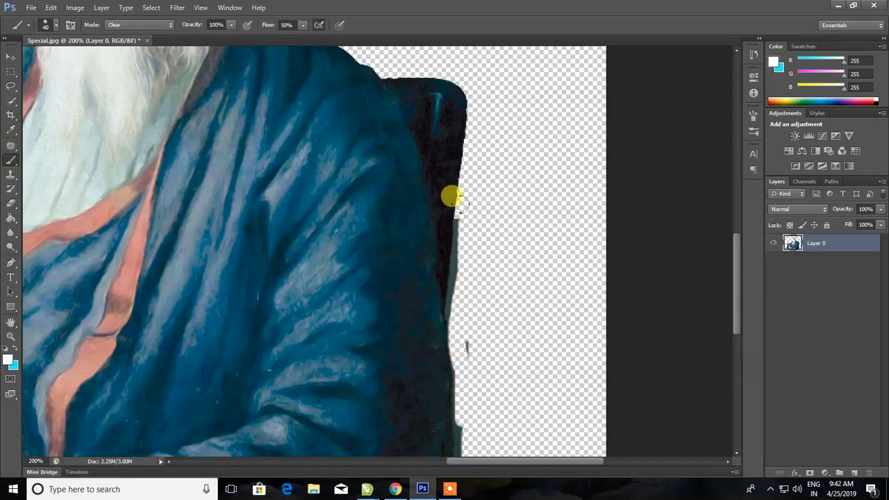
left_click_drag(464, 220, 462, 278)
key("ctrl+z")
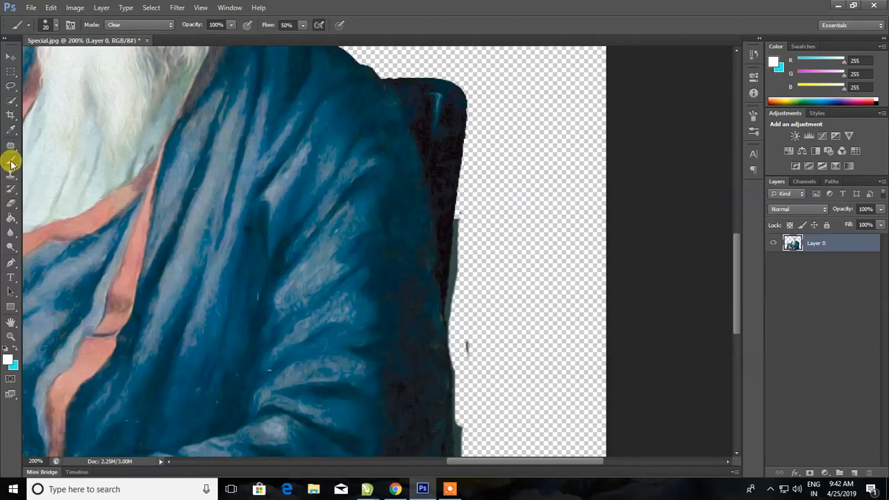
Erase the remaining background sliver along the chair's edge down to the image bottom with a 15 px Eraser
left_click(10, 202)
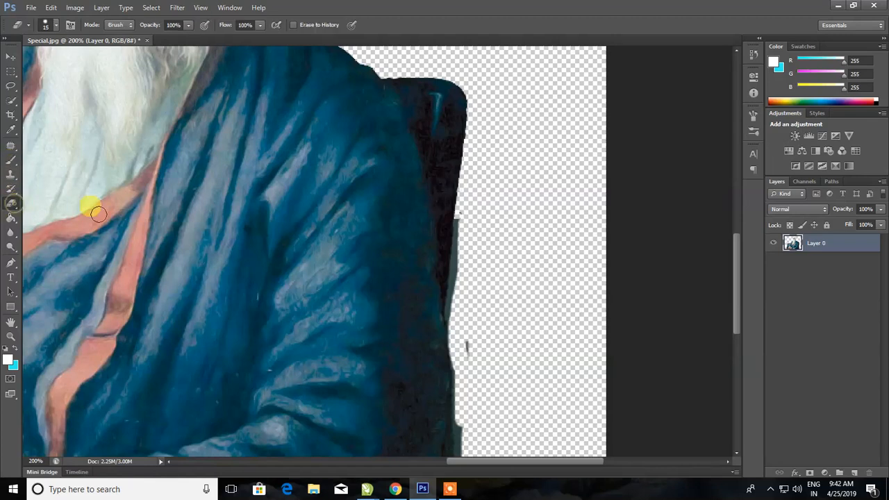
mouse_move(472, 227)
left_mouse_down()
mouse_move(458, 321)
mouse_move(465, 232)
mouse_move(457, 337)
mouse_move(459, 364)
mouse_move(473, 336)
mouse_move(476, 403)
left_mouse_up()
scroll(480, 367, "down", 3)
mouse_move(474, 351)
left_mouse_down()
mouse_move(462, 216)
mouse_move(460, 346)
mouse_move(478, 422)
left_mouse_up()
key("ctrl+minus")
key("ctrl+minus")
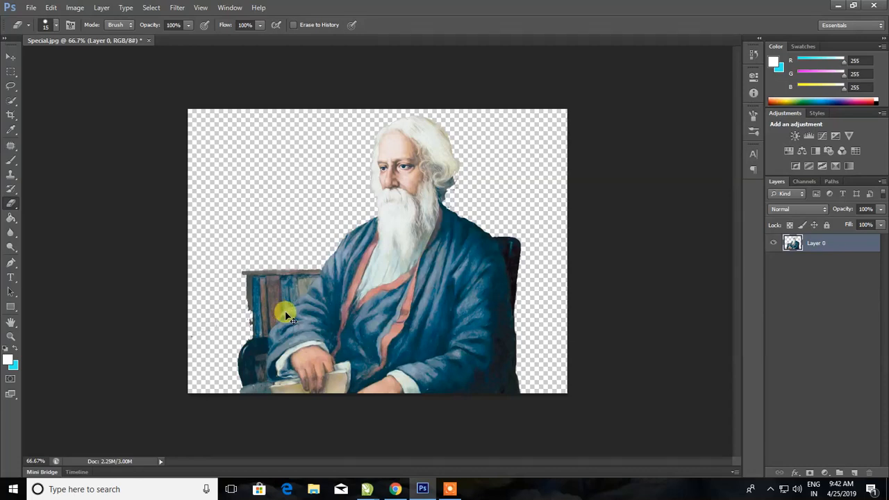
Enlarge the Eraser to 80 px and clear the stray specks in the empty area beside the bookshelf
key("ctrl+plus")
key("ctrl+plus")
scroll(132, 325, "down", 3)
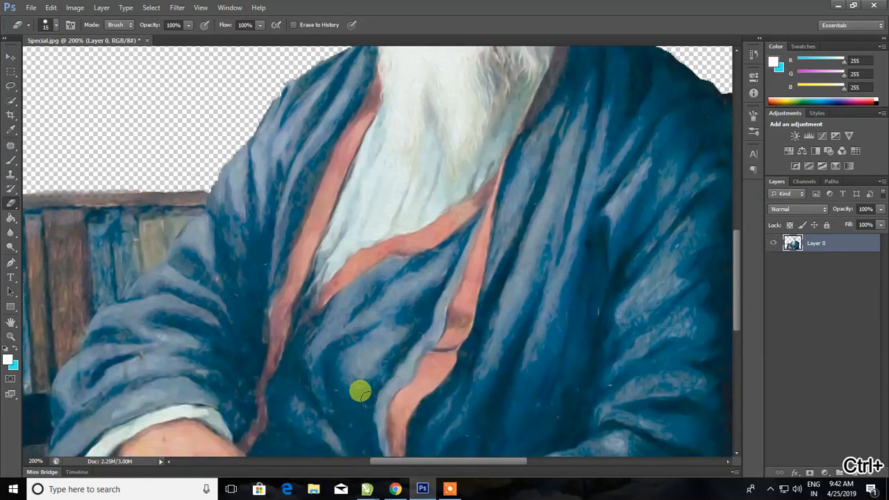
left_click_drag(427, 461, 343, 461)
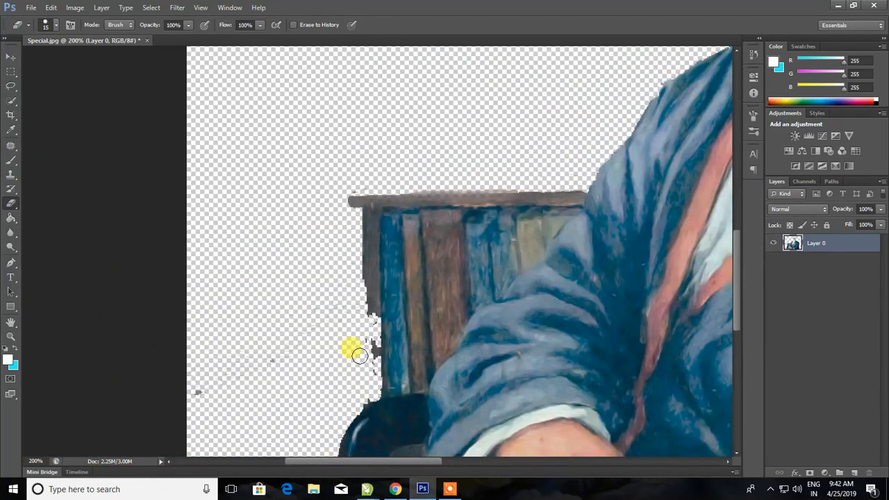
key("bracketright")
key("bracketright")
key("bracketright")
key("bracketright")
key("bracketright")
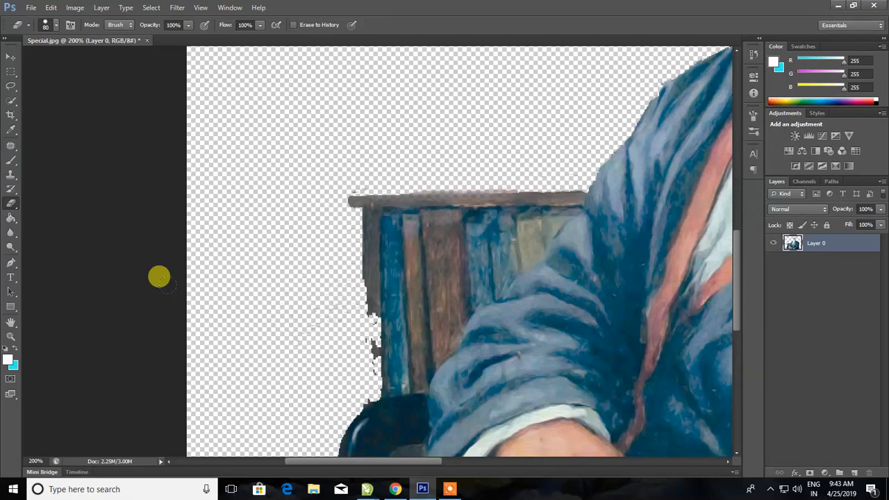
Reduce the Eraser to 20 px and clean the ragged fragments along the bookshelf's outer edge above the armrest
key("bracketleft")
key("bracketleft")
key("bracketleft")
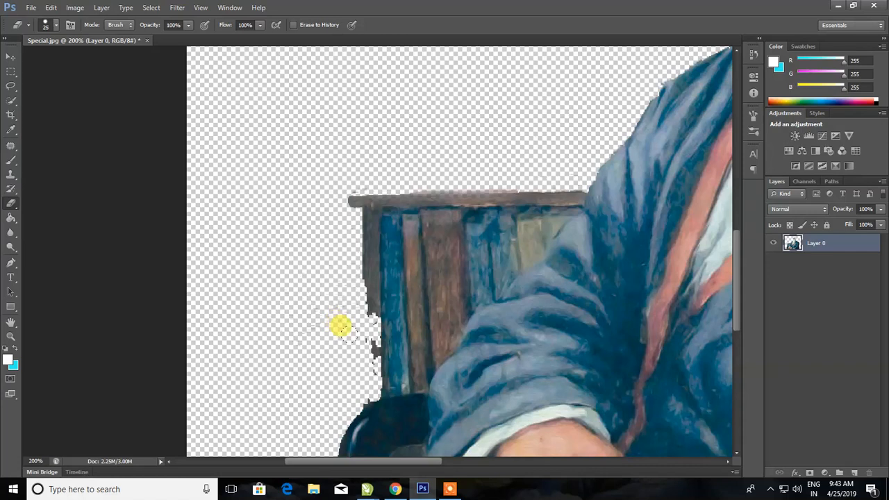
mouse_move(355, 342)
left_mouse_down()
mouse_move(363, 356)
mouse_move(363, 340)
mouse_move(361, 388)
mouse_move(361, 349)
left_mouse_up()
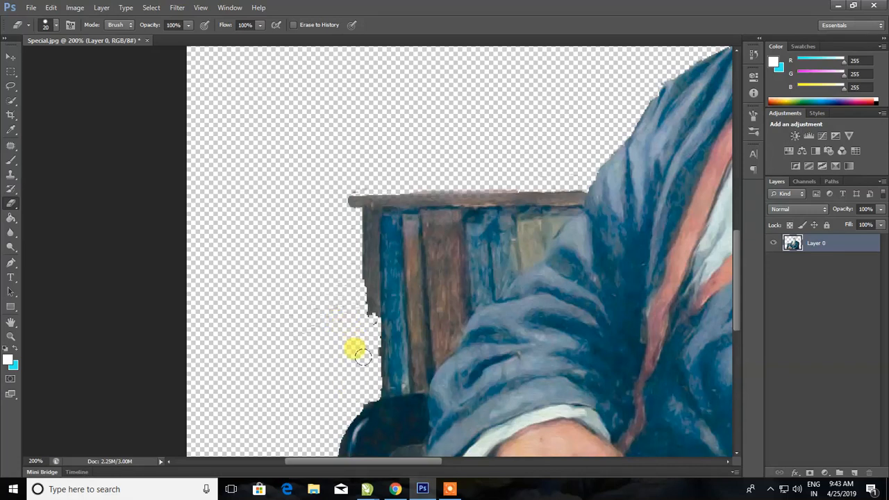
key("ctrl+minus")
key("ctrl+minus")
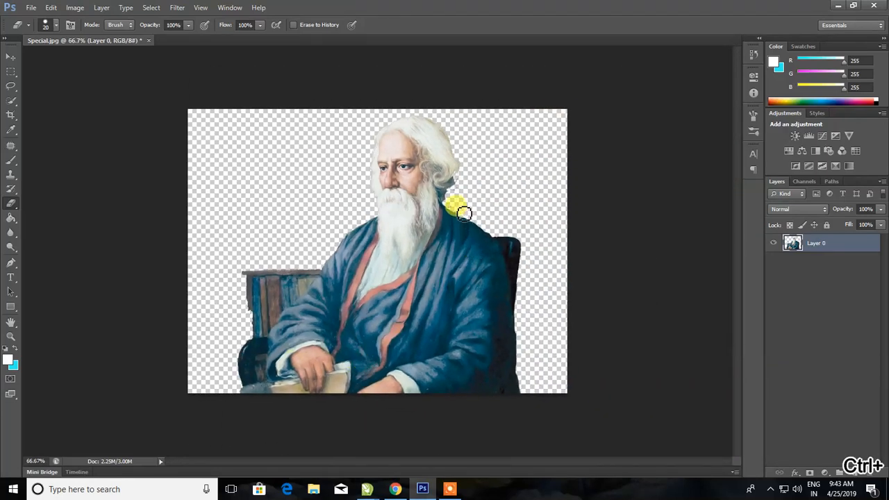
Erase the dark background remnant beneath the hair at the back of the neck
key("ctrl+plus")
key("ctrl+plus")
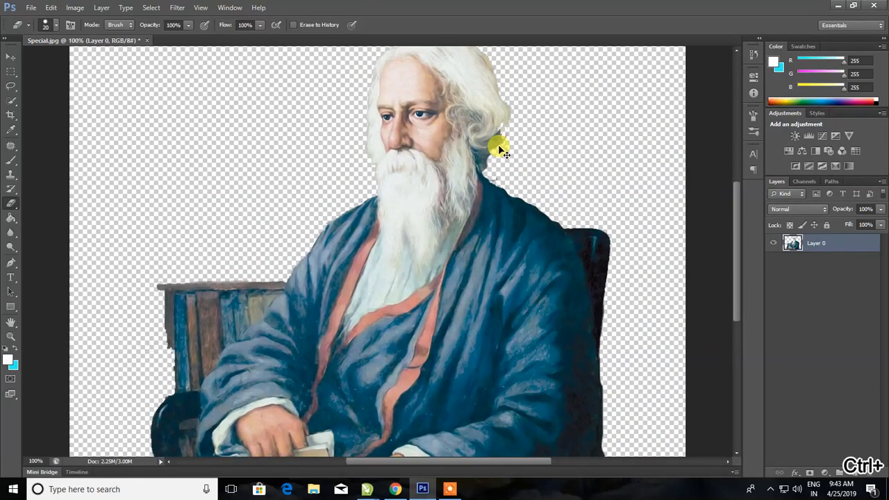
key("ctrl+plus")
scroll(619, 91, "up", 3)
mouse_move(623, 120)
left_mouse_down()
mouse_move(602, 169)
mouse_move(578, 165)
mouse_move(597, 191)
mouse_move(578, 168)
mouse_move(615, 118)
mouse_move(584, 153)
mouse_move(571, 153)
mouse_move(584, 183)
mouse_move(597, 150)
mouse_move(587, 145)
mouse_move(606, 121)
mouse_move(591, 179)
left_mouse_up()
key("ctrl+minus")
key("ctrl+minus")
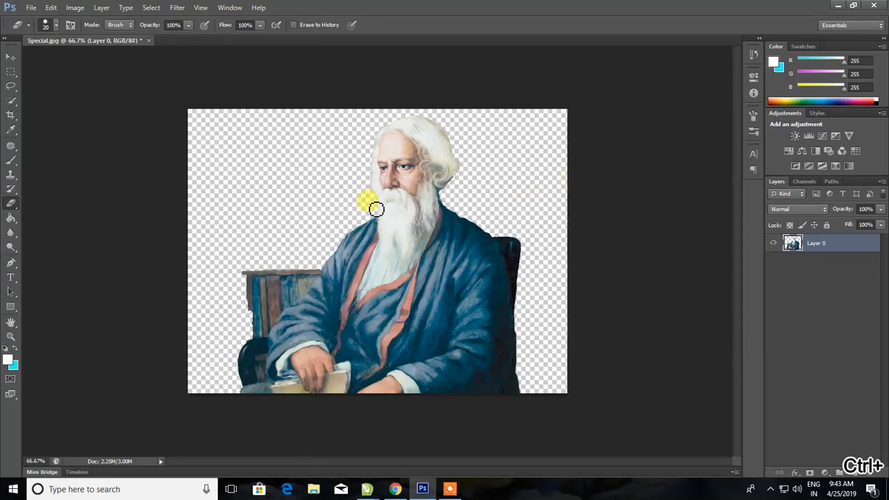
Start saving a copy of the cut-out under the file name "Rabindranath Special"
left_click(10, 57)
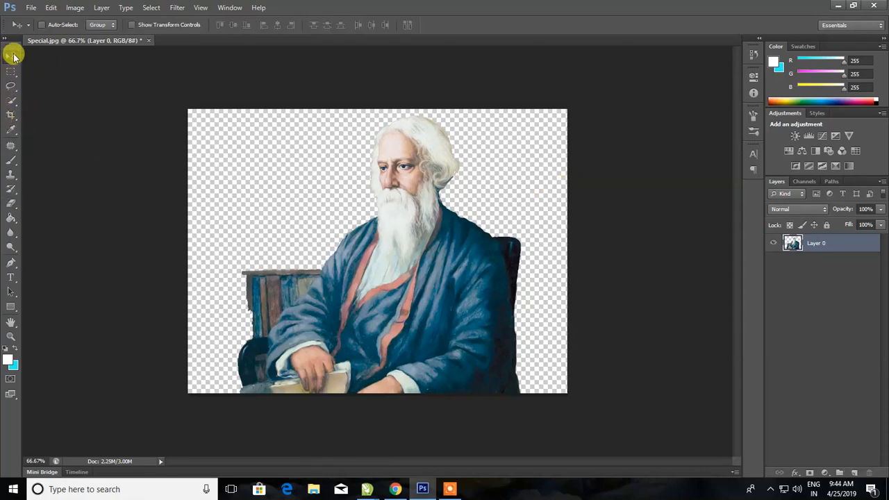
left_click(32, 8)
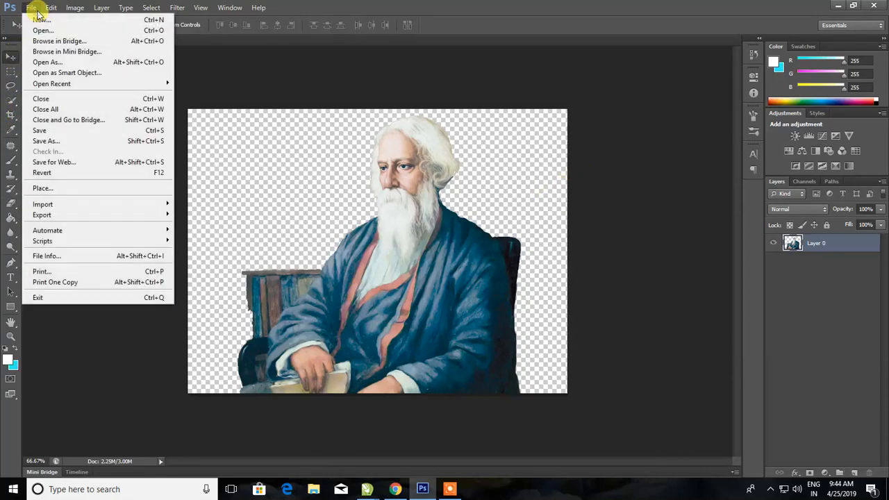
left_click(69, 141)
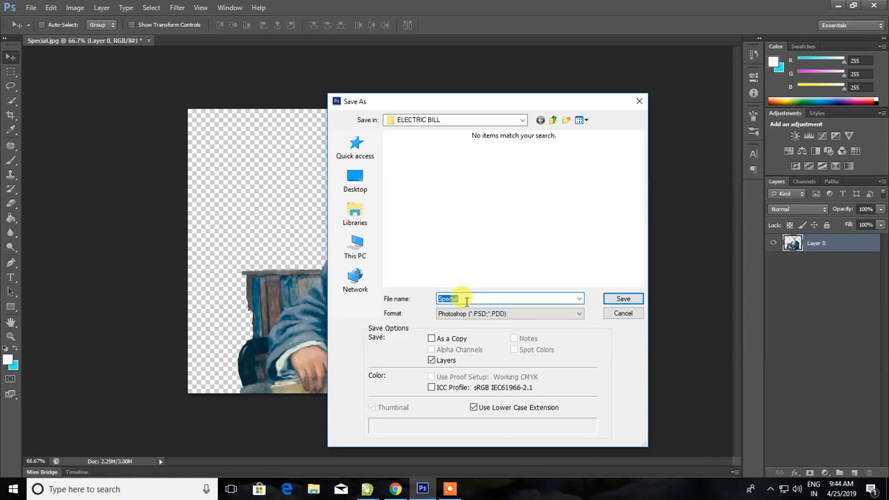
type("Rabindra")
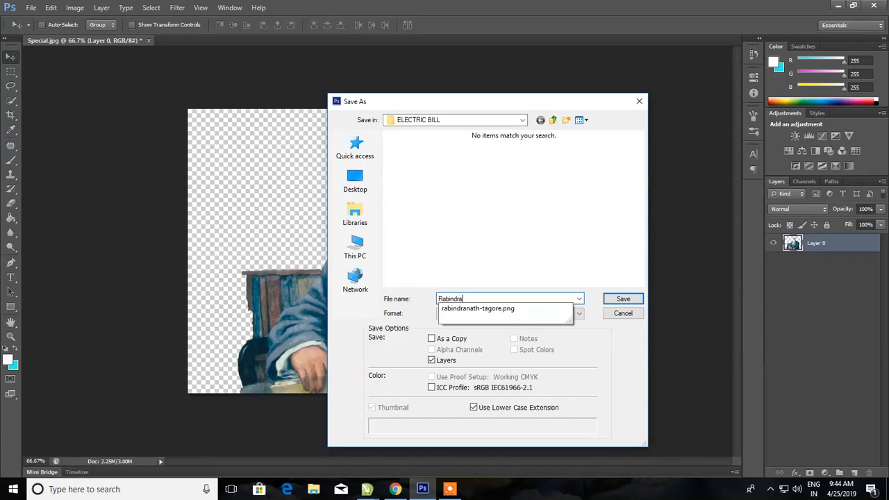
left_click(467, 300)
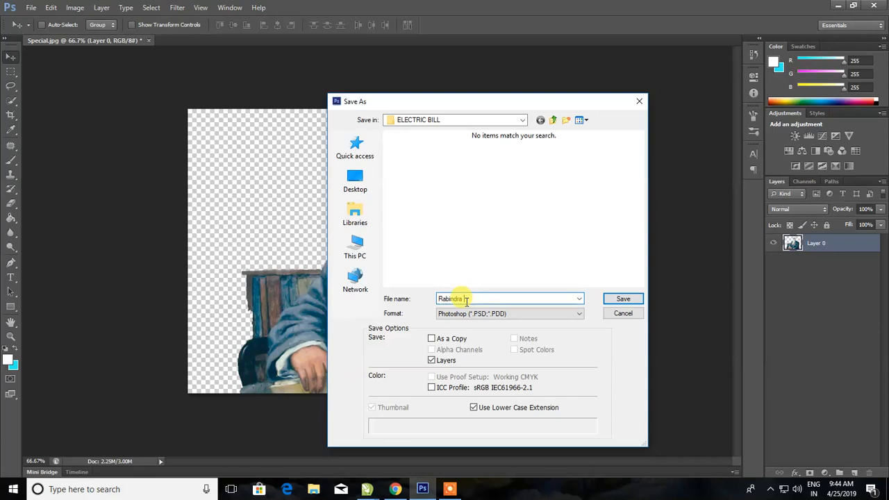
key("BackSpace")
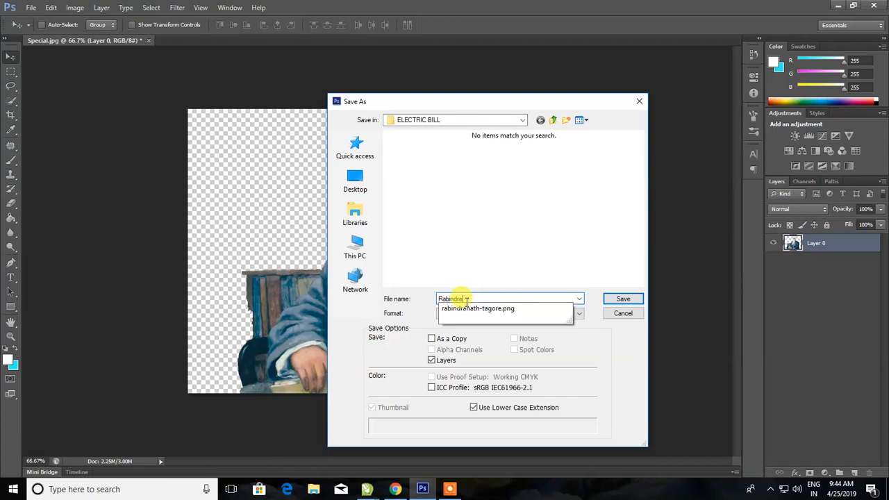
type("nath ")
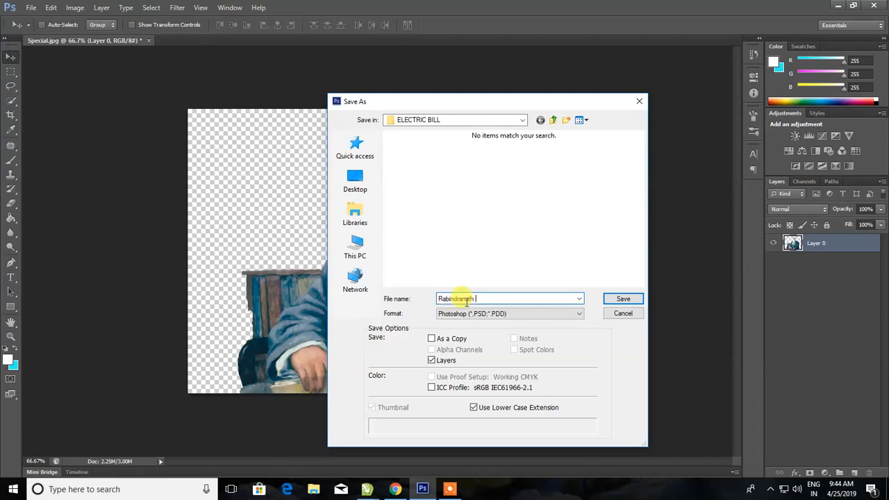
type("Special")
Choose the TIFF format and save the image with no compression, keeping its layers
left_click(439, 314)
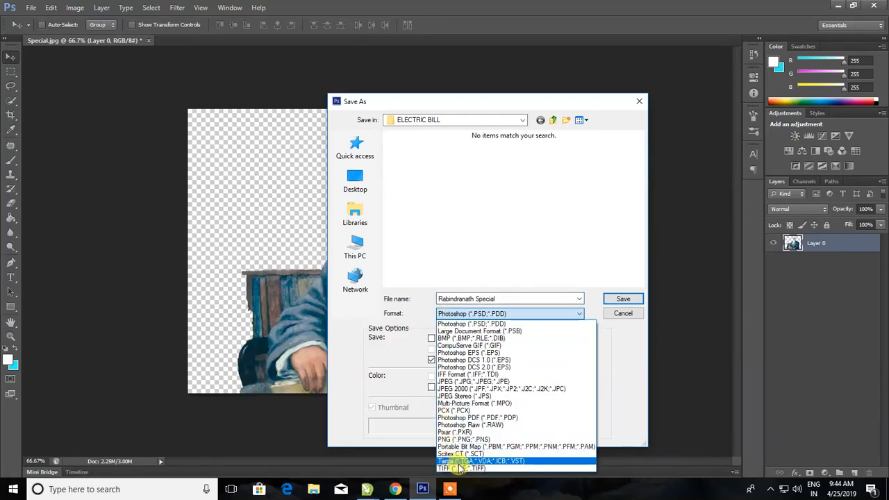
left_click(461, 469)
left_click(622, 301)
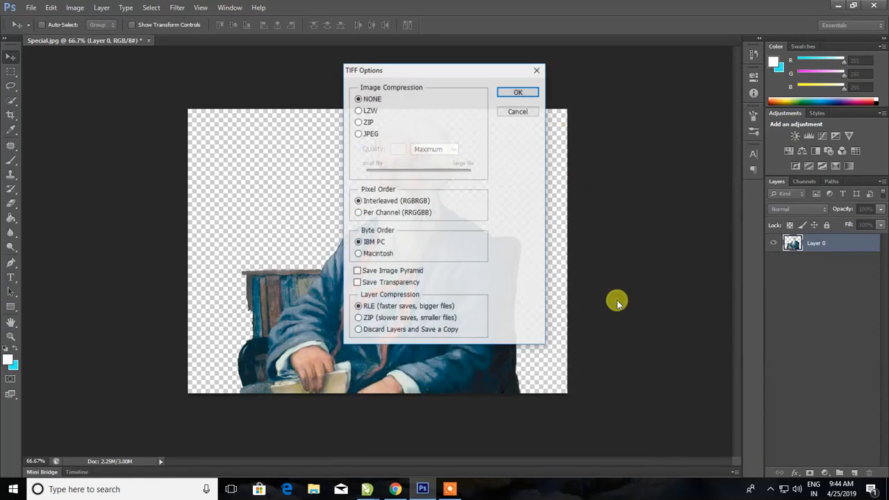
left_click(520, 95)
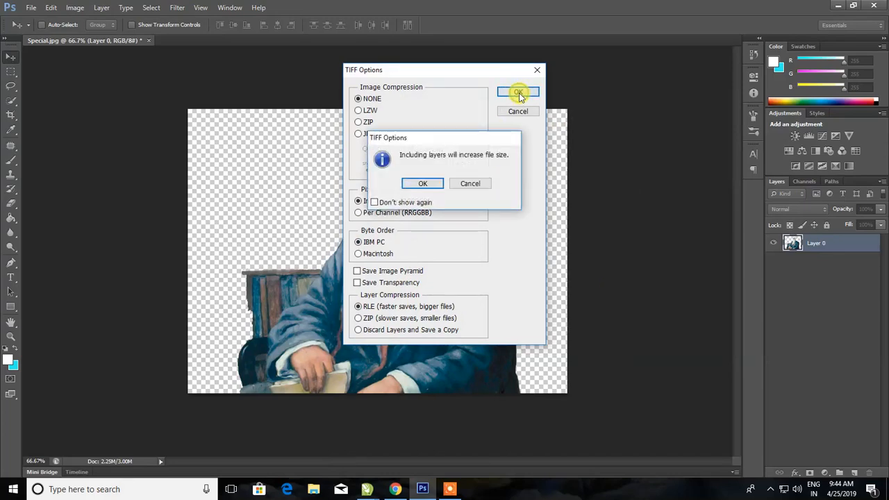
left_click(423, 183)
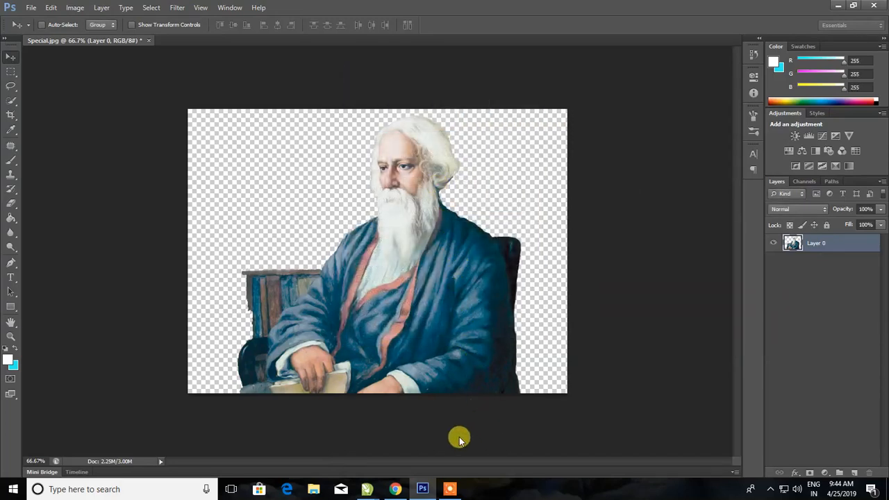
Switch to the "oikotan Guest Card 2018" document in CorelDRAW
mouse_move(374, 491)
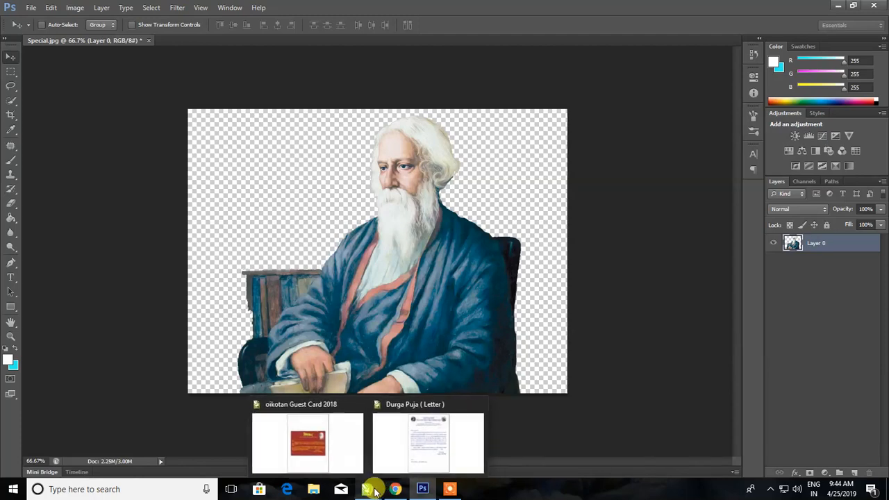
left_click(355, 476)
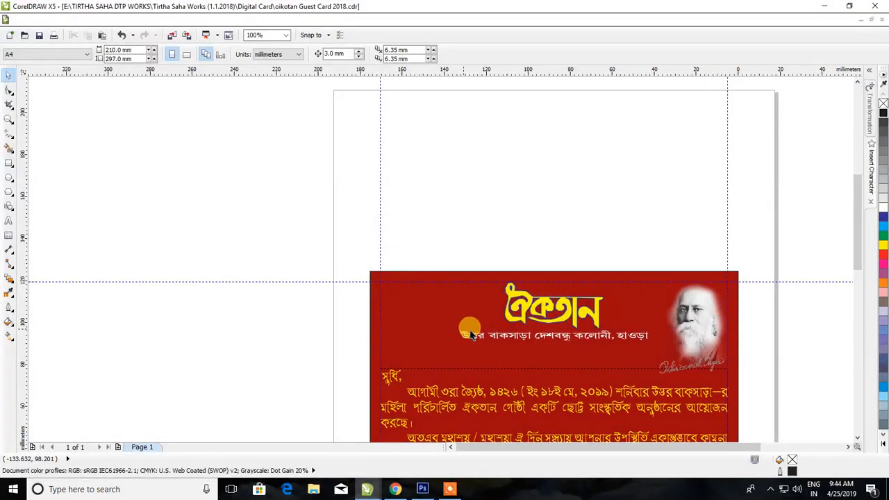
Try importing the "Rabindranath Special" TIFF cut-out at the guest card, and delete the placed image
scroll(491, 279, "down", 2)
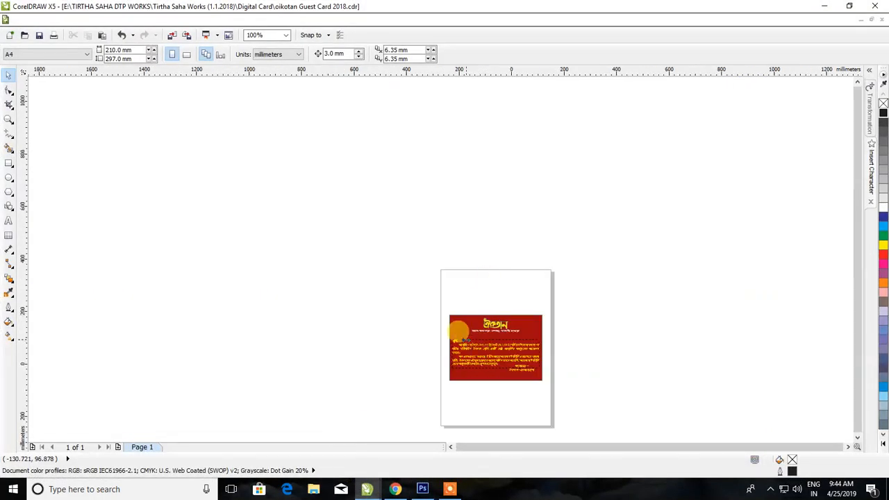
scroll(461, 336, "up", 3)
scroll(540, 312, "down", 5)
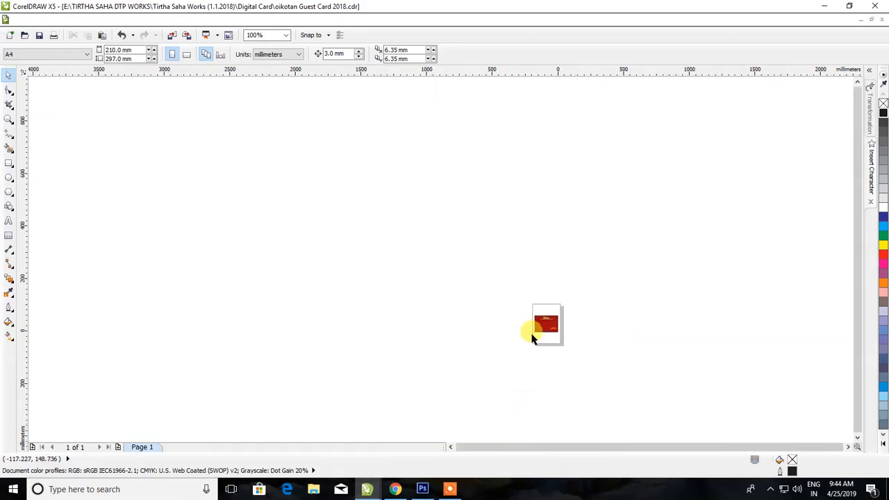
scroll(532, 338, "up", 6)
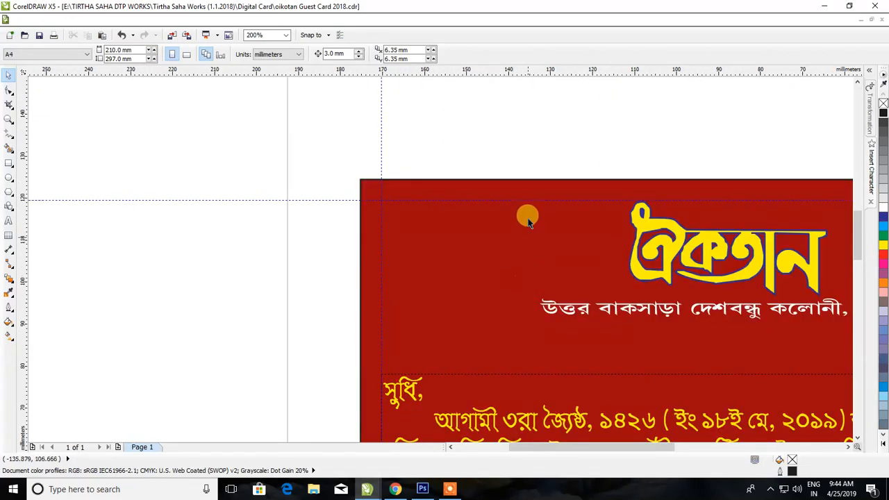
right_click(535, 150)
left_click(562, 197)
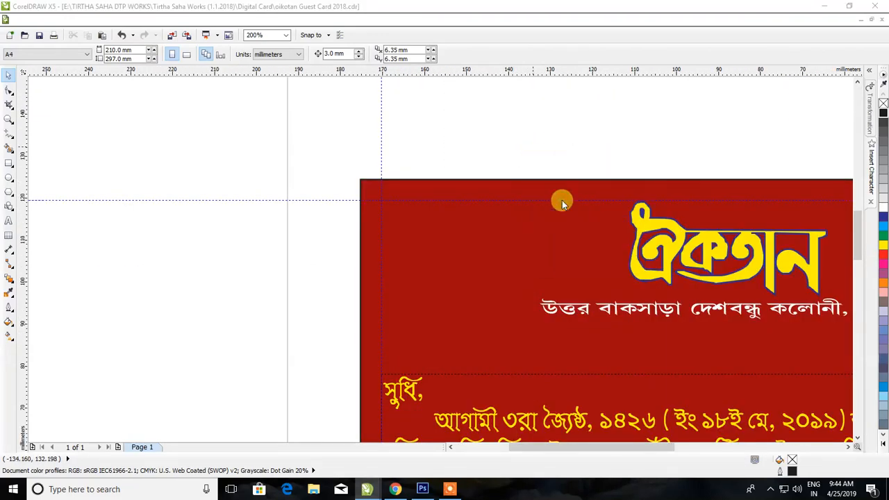
left_click(472, 293)
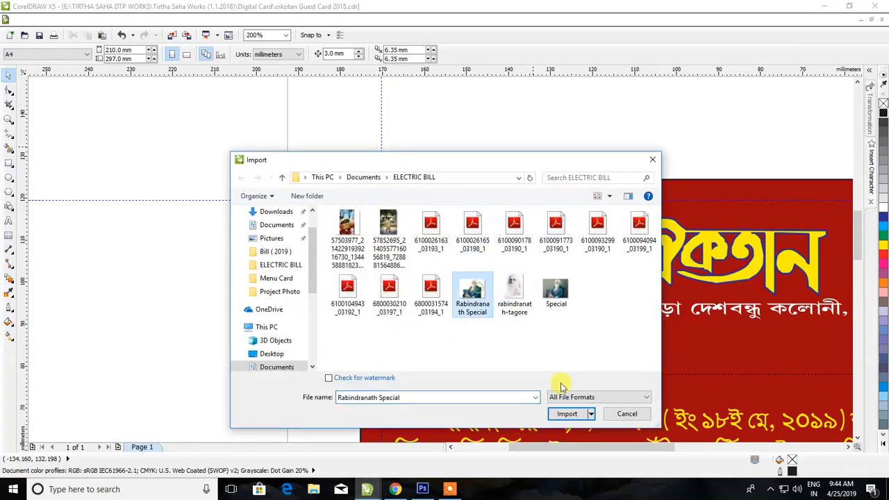
left_click(574, 419)
left_click(496, 273)
scroll(504, 284, "down", 3)
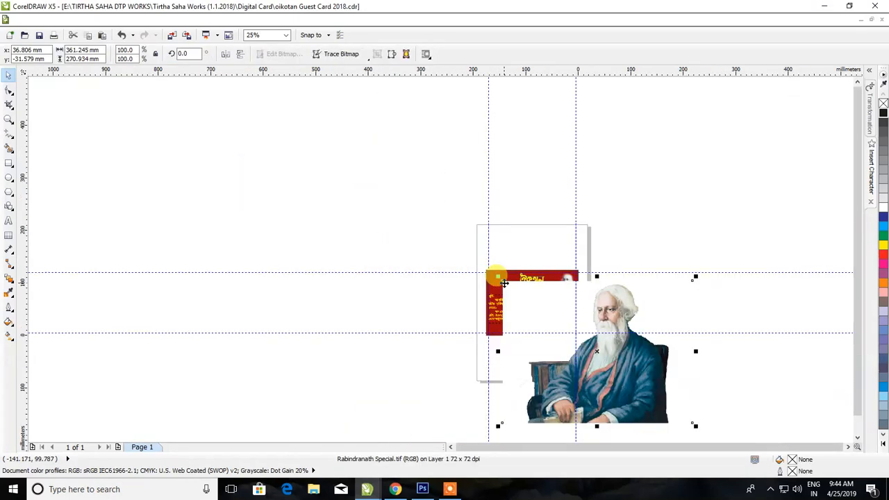
key("Delete")
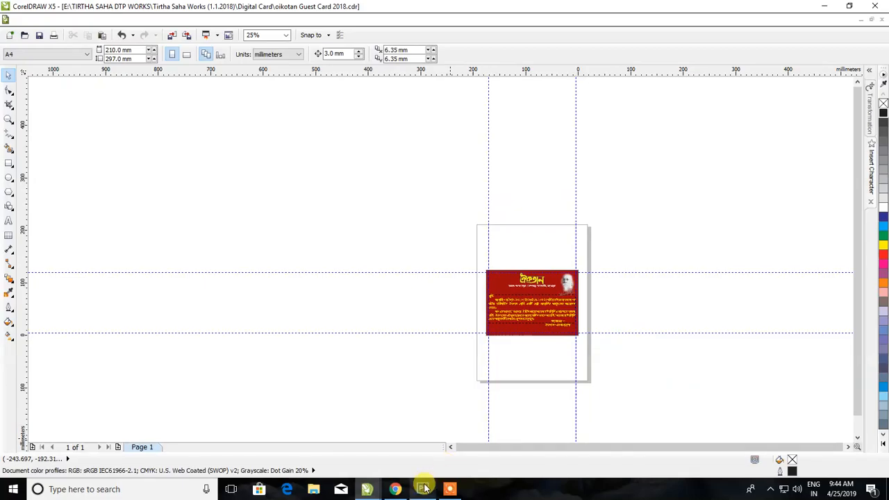
Switch to Photoshop and start saving the "Rabindranath Special" cut-out under another name or format, opening the choice of file formats
left_click(425, 488)
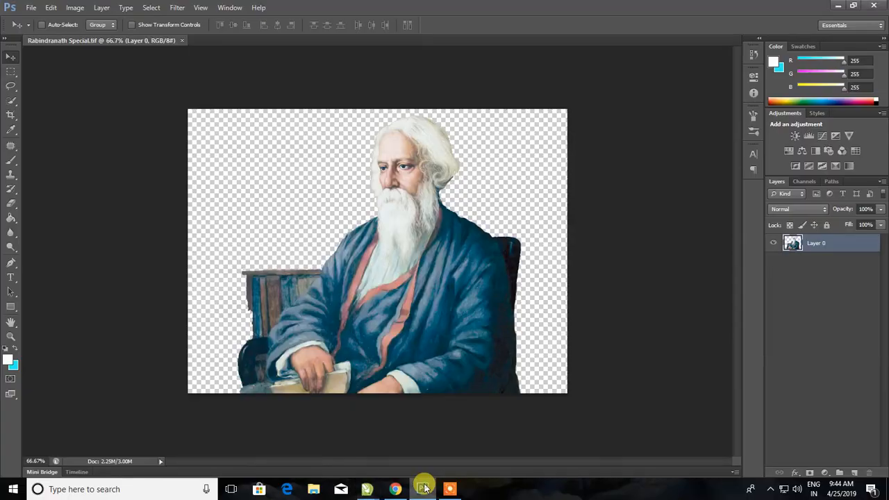
left_click(31, 10)
left_click(60, 141)
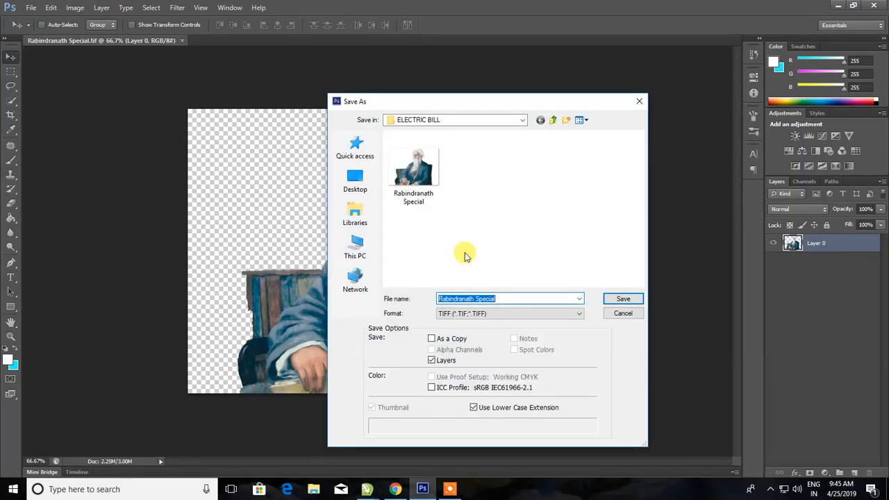
left_click(500, 316)
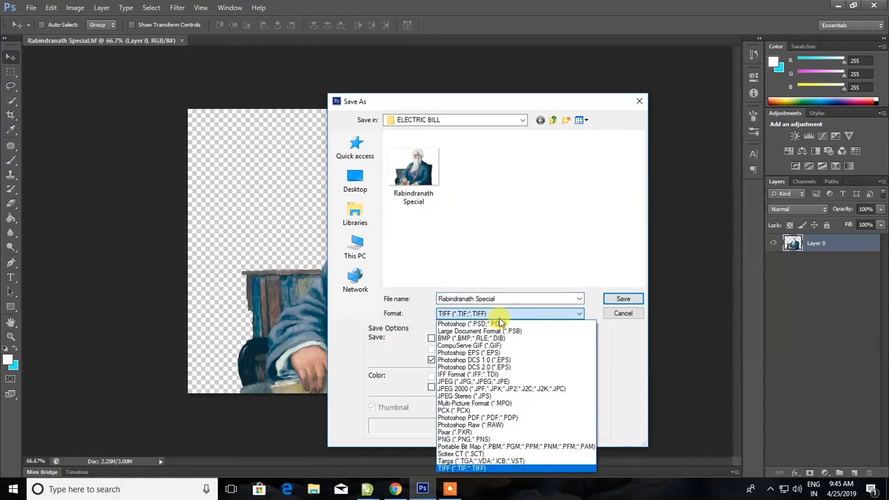